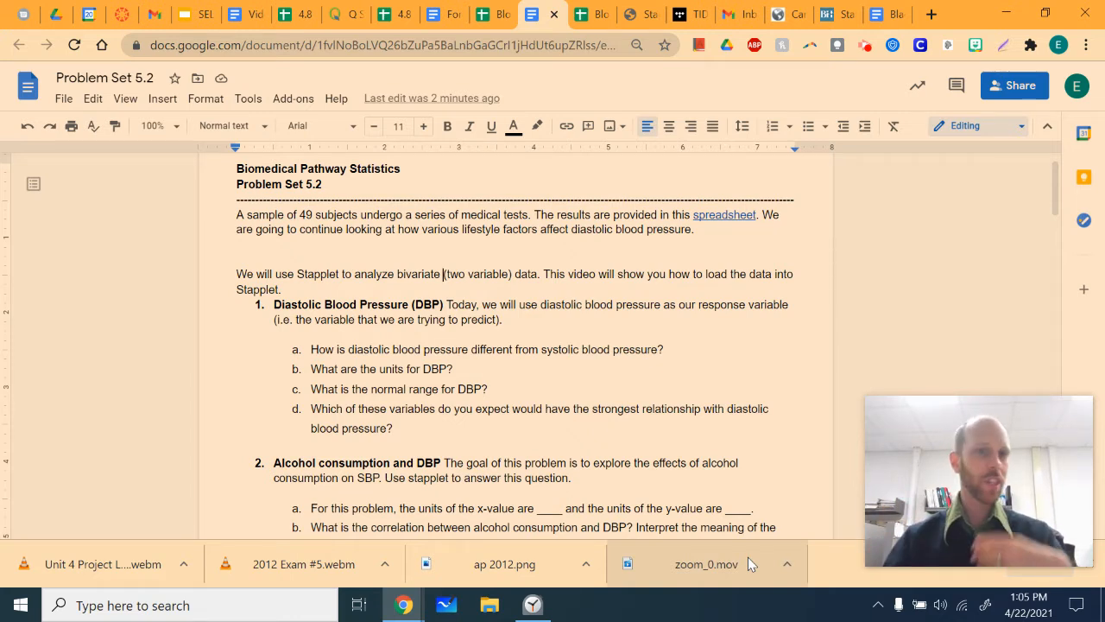
Review the Blood Pressure Sample spreadsheet and the alcohol consumption and DBP question in Problem Set 5.2.
{"action": "mouse_move", "coordinate": [889, 409]}
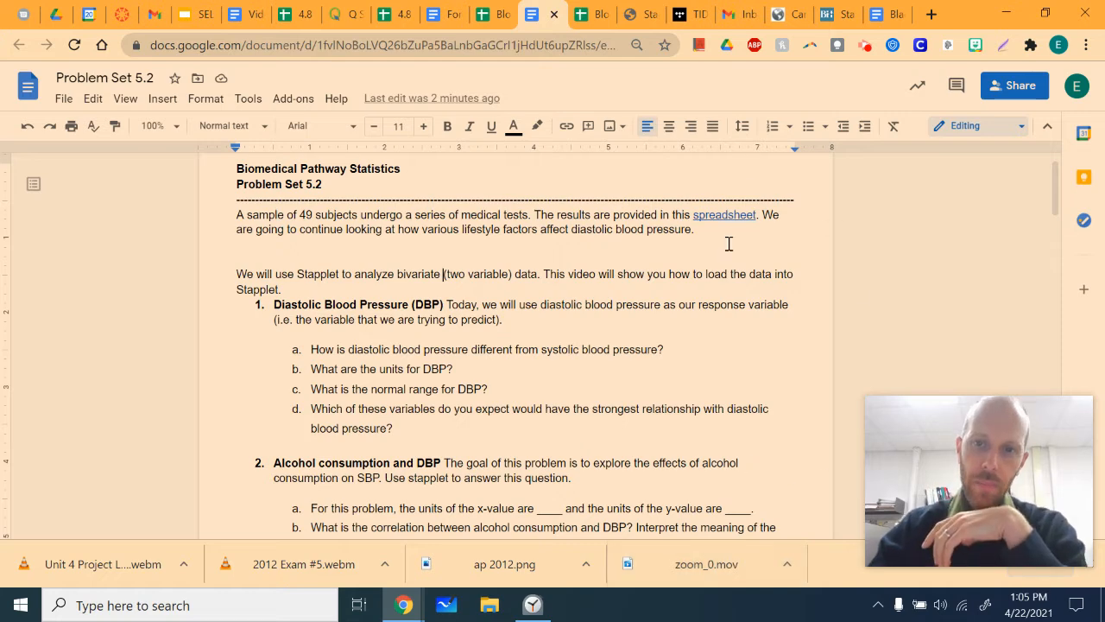
{"action": "left_click", "coordinate": [592, 14]}
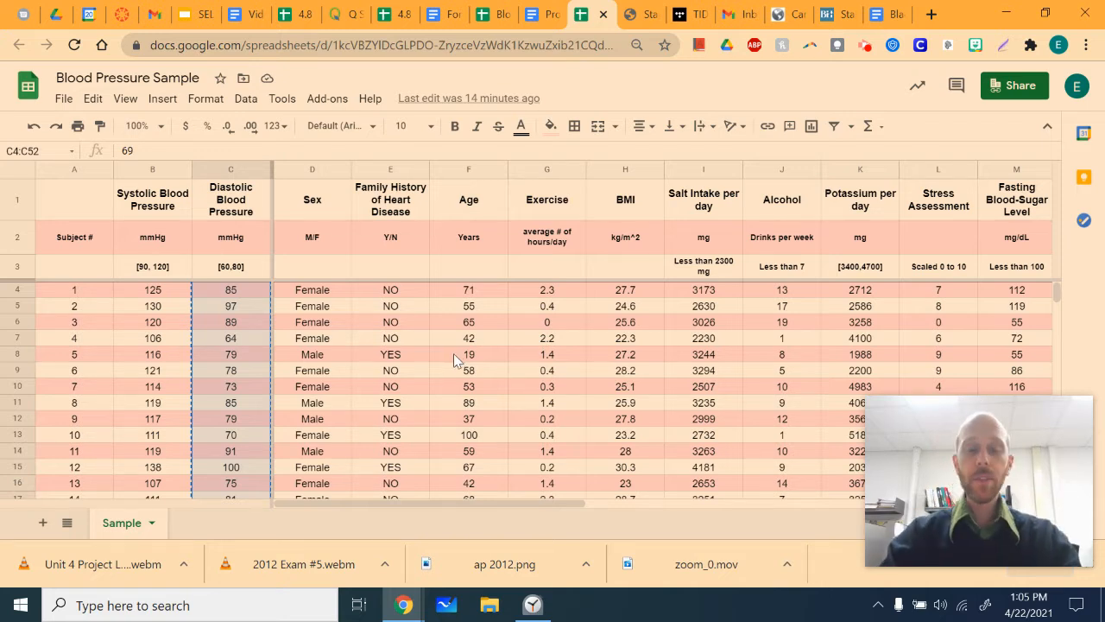
{"action": "left_click", "coordinate": [489, 326]}
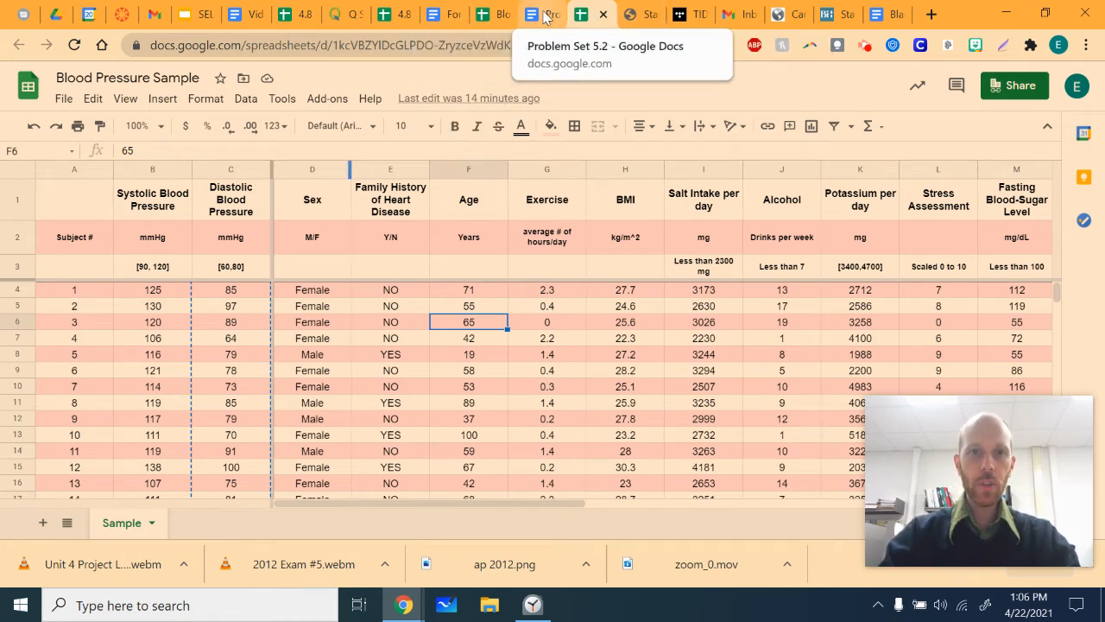
{"action": "left_click", "coordinate": [543, 14]}
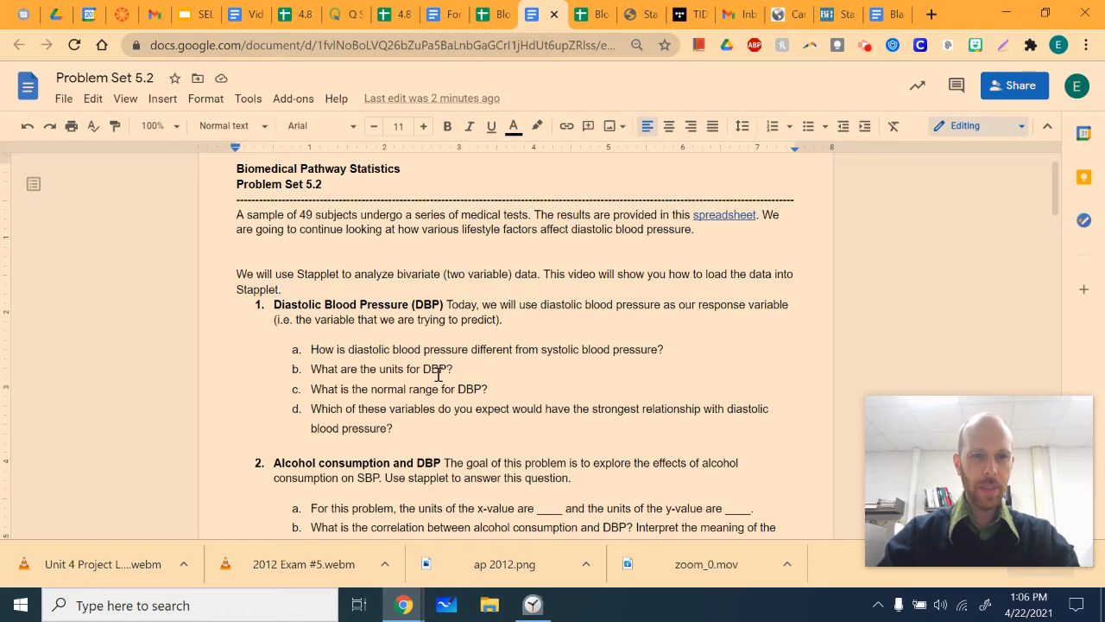
{"action": "scroll", "coordinate": [438, 373], "scroll_direction": "down", "scroll_amount": 1}
{"action": "left_click", "coordinate": [277, 347]}
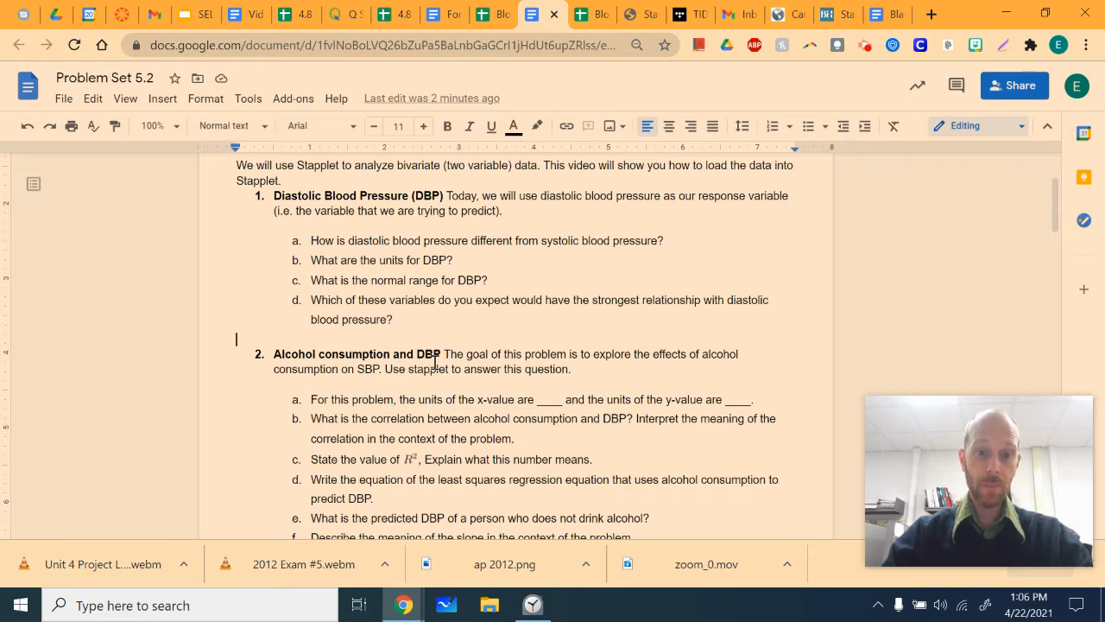
Switch to stapplet.com and open the Linear regression t test applet under Traditional Inference.
{"action": "left_click", "coordinate": [631, 21]}
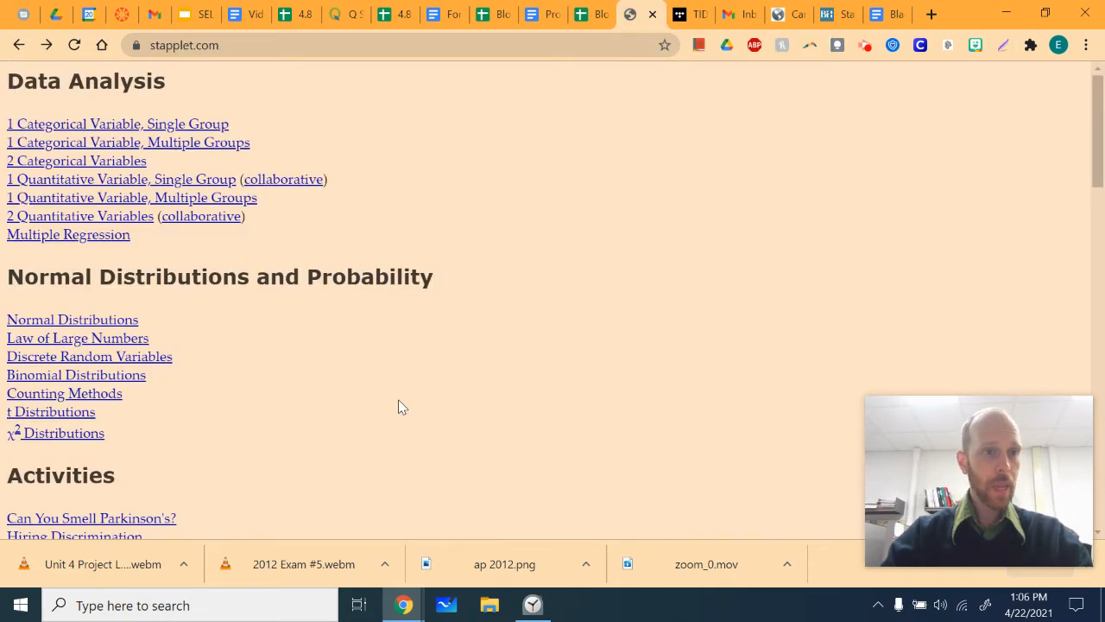
{"action": "scroll", "coordinate": [399, 401], "scroll_direction": "down", "scroll_amount": 6}
{"action": "scroll", "coordinate": [399, 406], "scroll_direction": "down", "scroll_amount": 1}
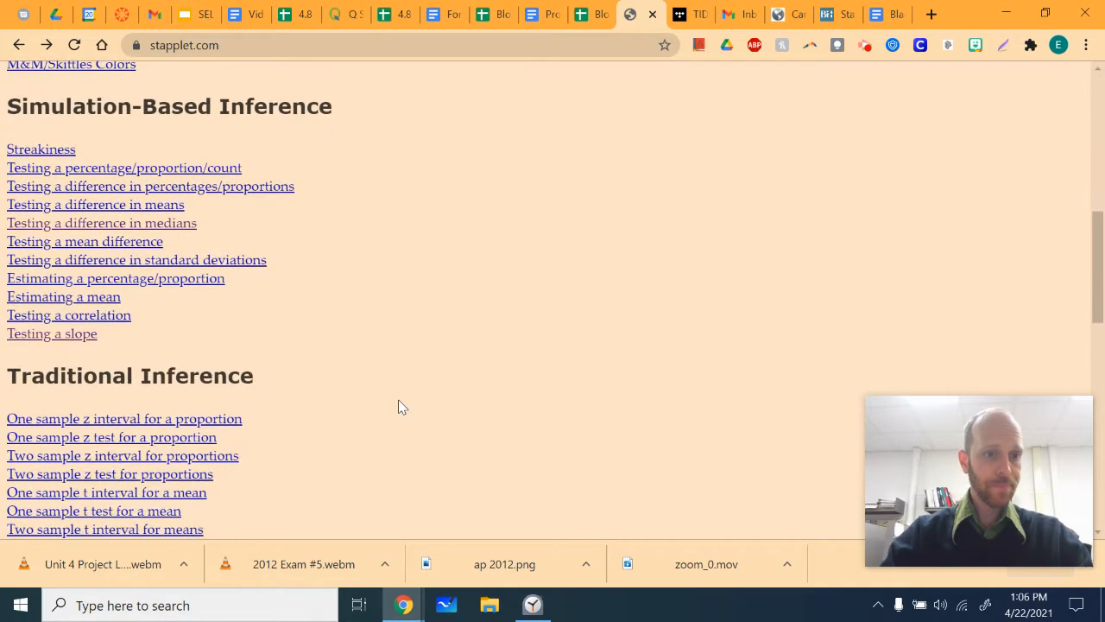
{"action": "scroll", "coordinate": [338, 385], "scroll_direction": "down", "scroll_amount": 1}
{"action": "scroll", "coordinate": [339, 384], "scroll_direction": "down", "scroll_amount": 2}
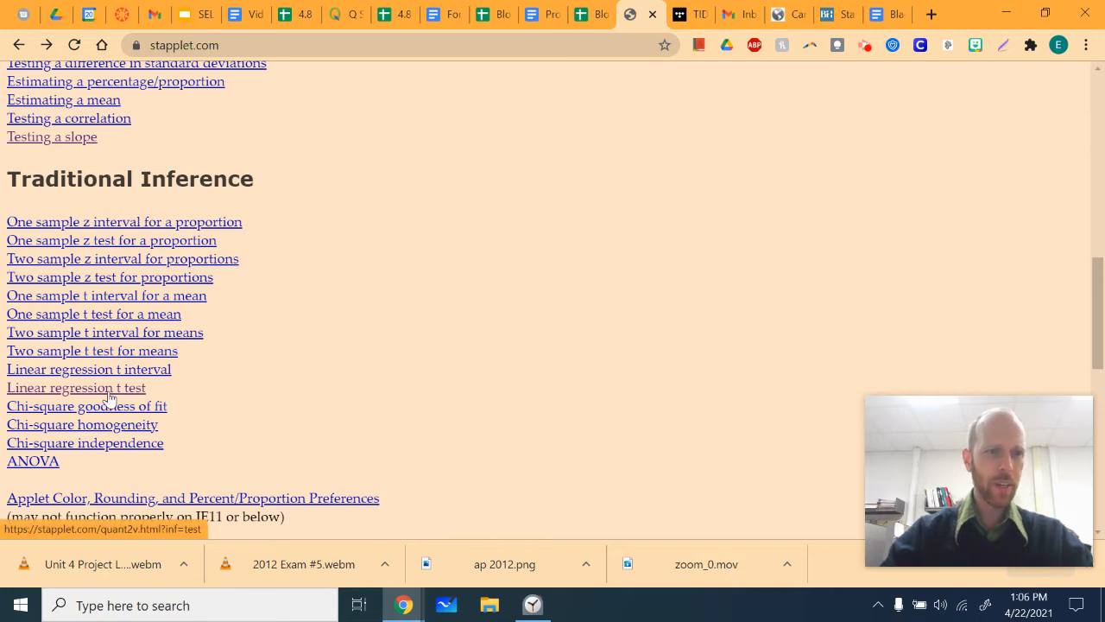
{"action": "left_click", "coordinate": [108, 395]}
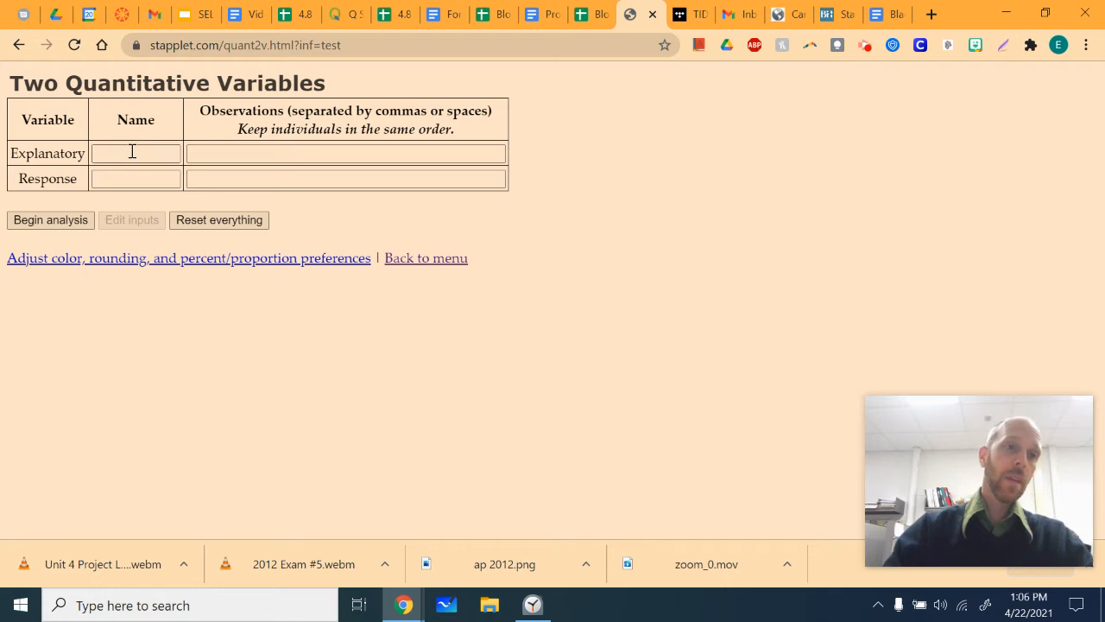
Name the explanatory variable Alcohol and the response variable Diastolic BP.
{"action": "left_click", "coordinate": [127, 153]}
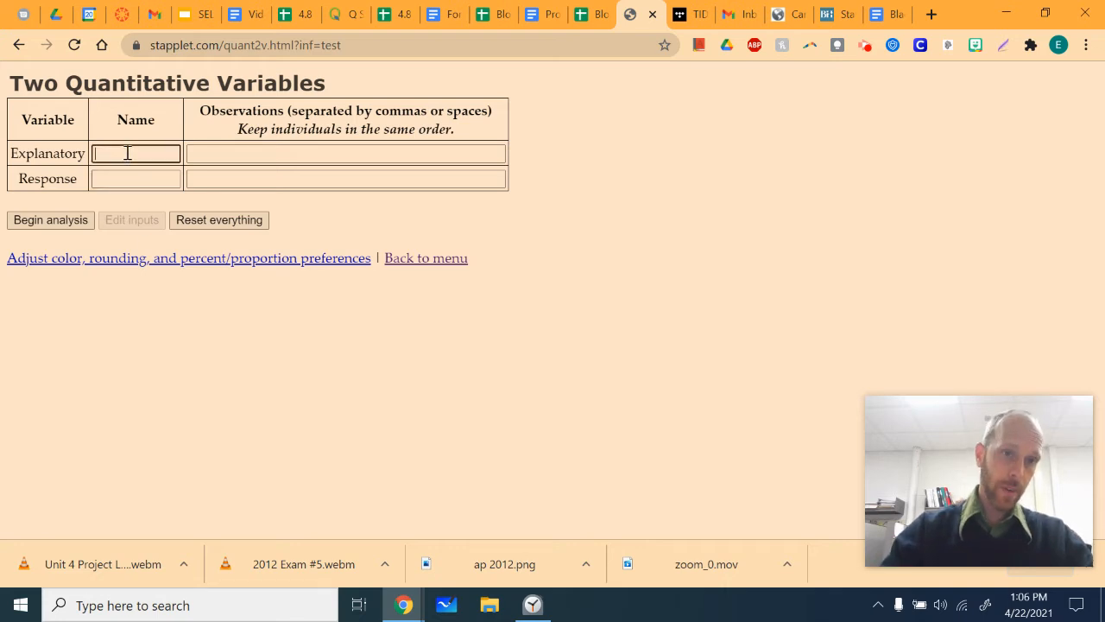
{"action": "type", "text": "Alcohol"}
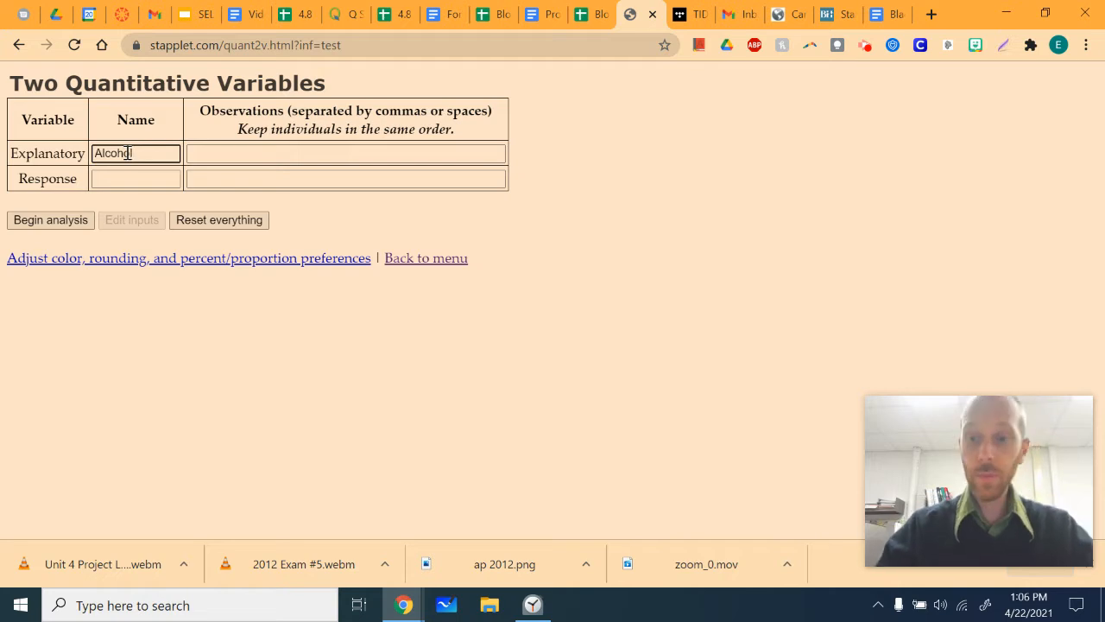
{"action": "left_click", "coordinate": [122, 177]}
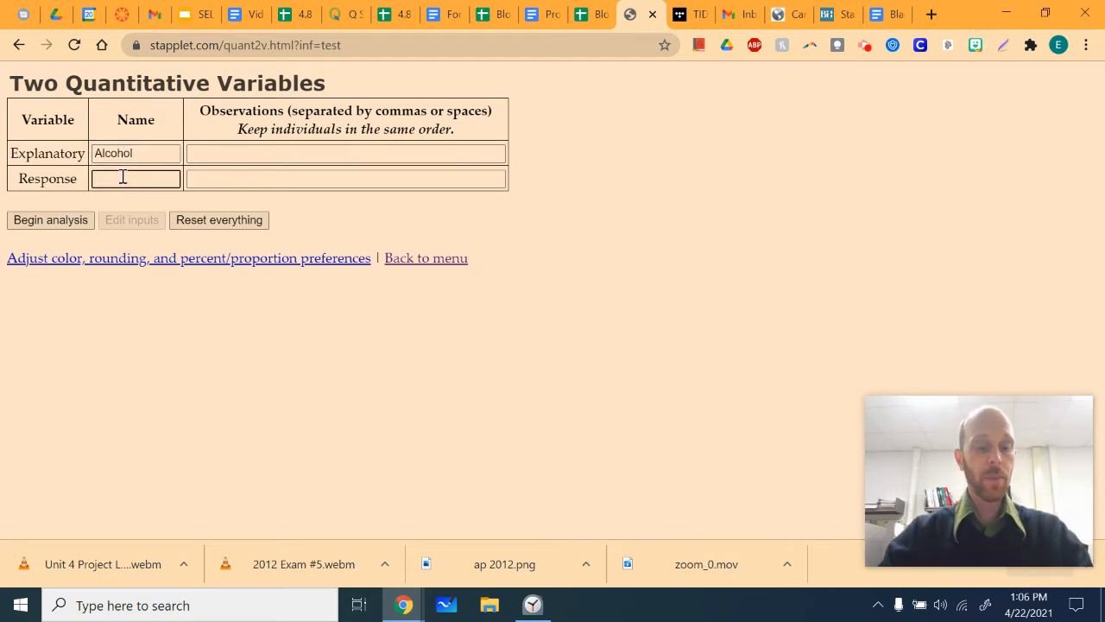
{"action": "type", "text": "Diast"}
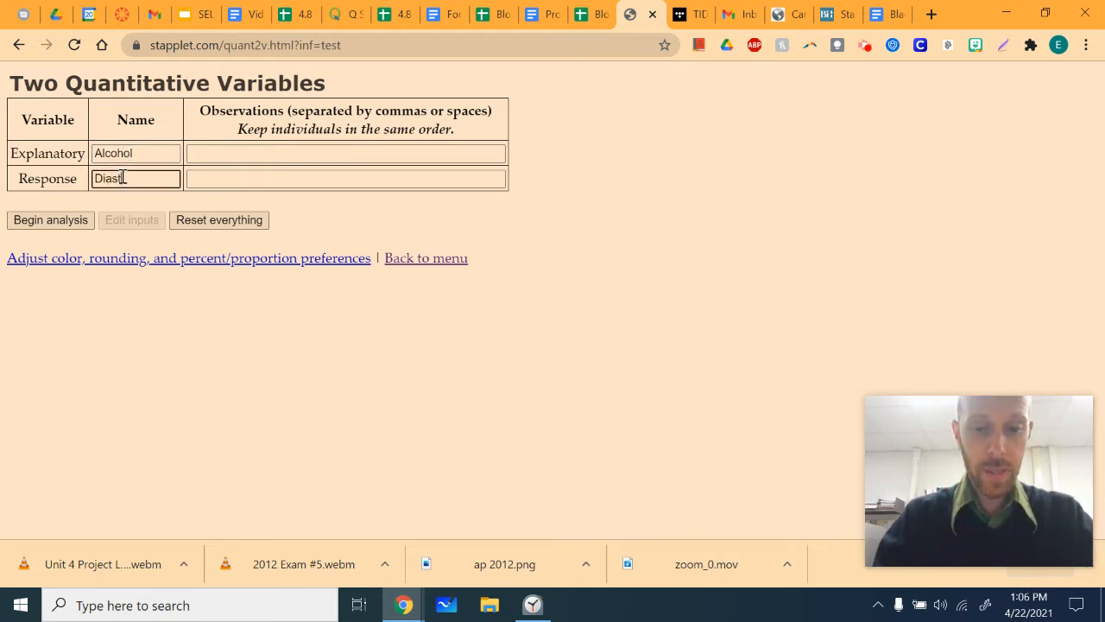
{"action": "type", "text": "olic BP"}
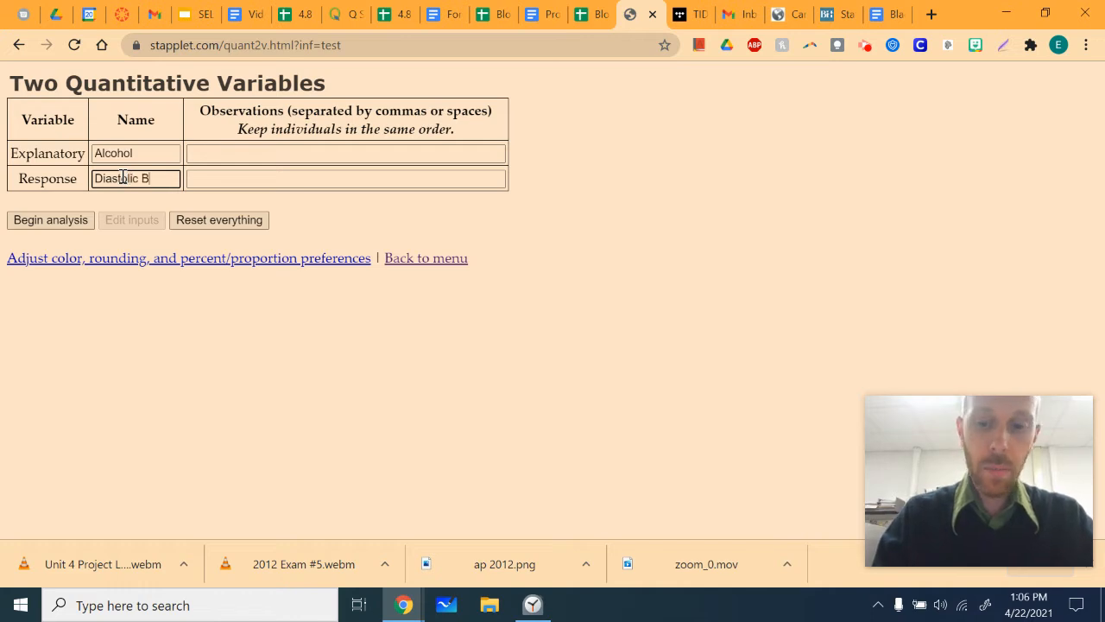
Copy the Alcohol values J4:J52 from the Blood Pressure Sample spreadsheet into the explanatory observations in Stapplet.
{"action": "left_click", "coordinate": [235, 153]}
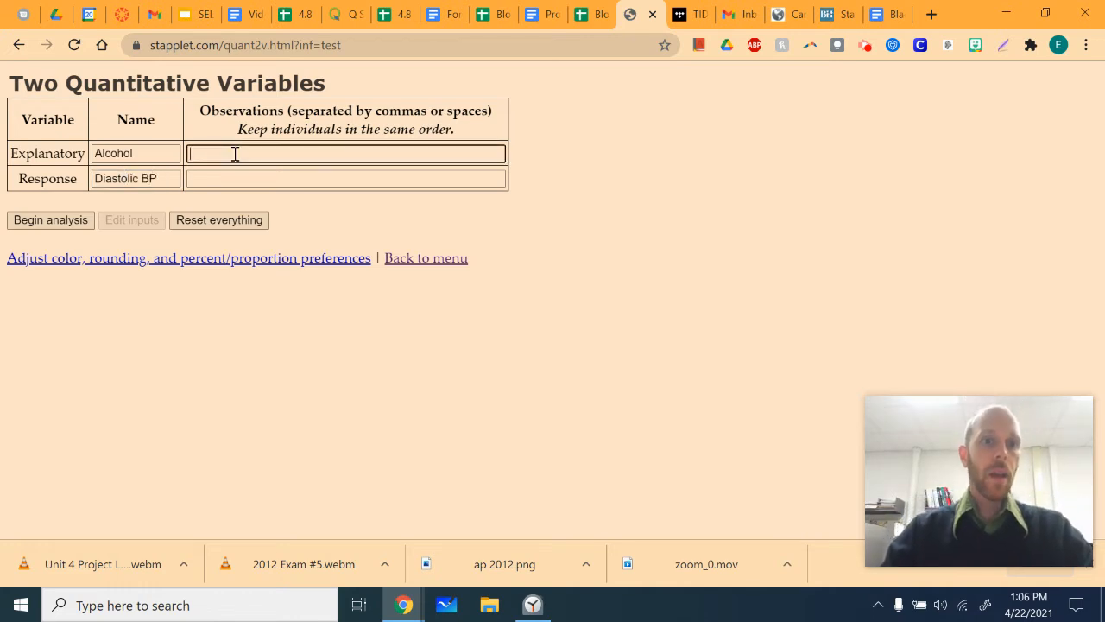
{"action": "left_click", "coordinate": [593, 16]}
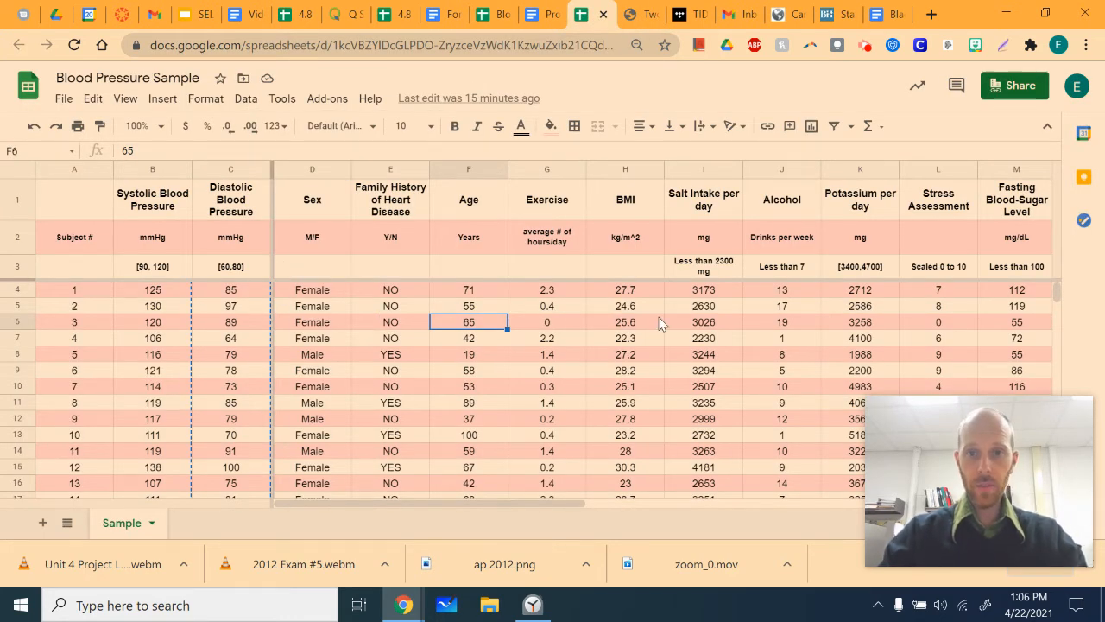
{"action": "left_click", "coordinate": [781, 290]}
{"action": "scroll", "coordinate": [779, 293], "scroll_direction": "down", "scroll_amount": 3}
{"action": "scroll", "coordinate": [780, 294], "scroll_direction": "down", "scroll_amount": 6}
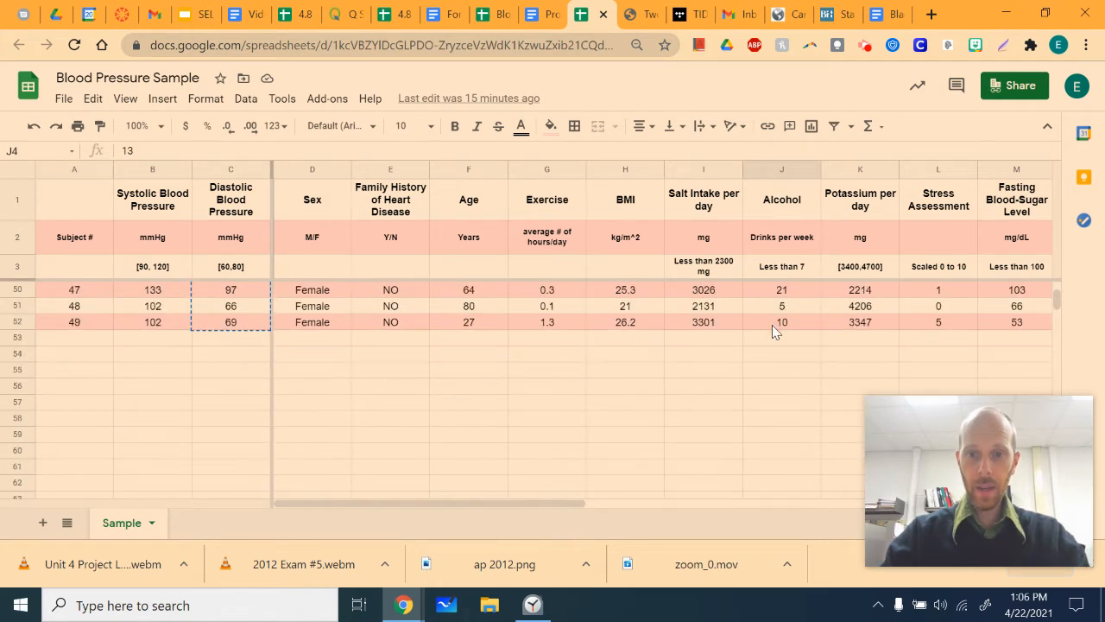
{"action": "left_click", "coordinate": [772, 324], "text": "shift"}
{"action": "key", "text": "ctrl+c"}
{"action": "left_click", "coordinate": [646, 24]}
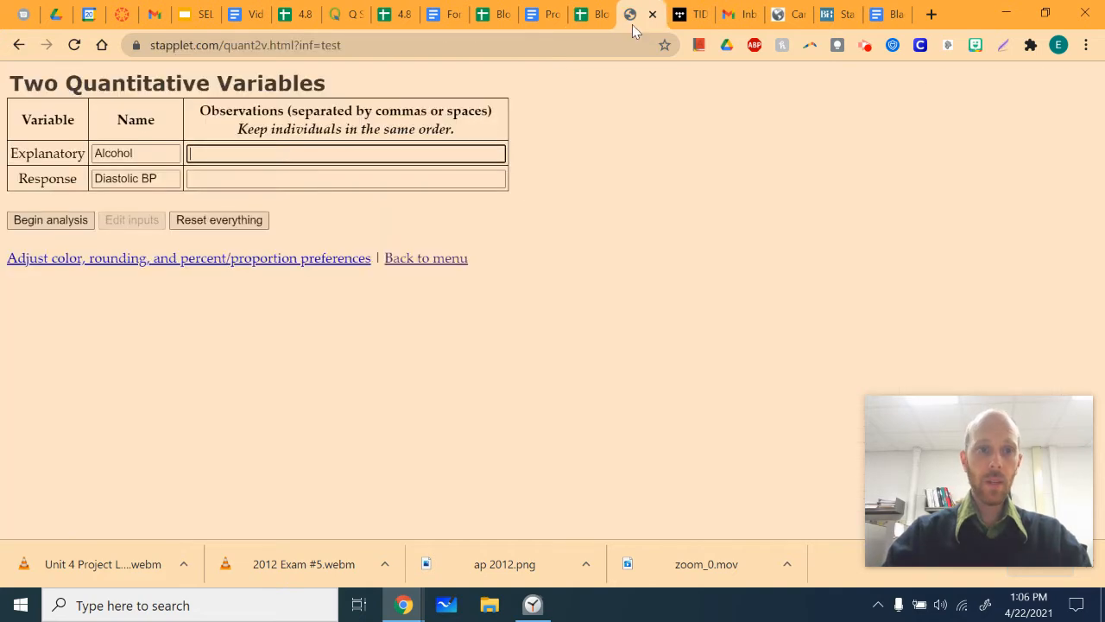
{"action": "key", "text": "ctrl+v"}
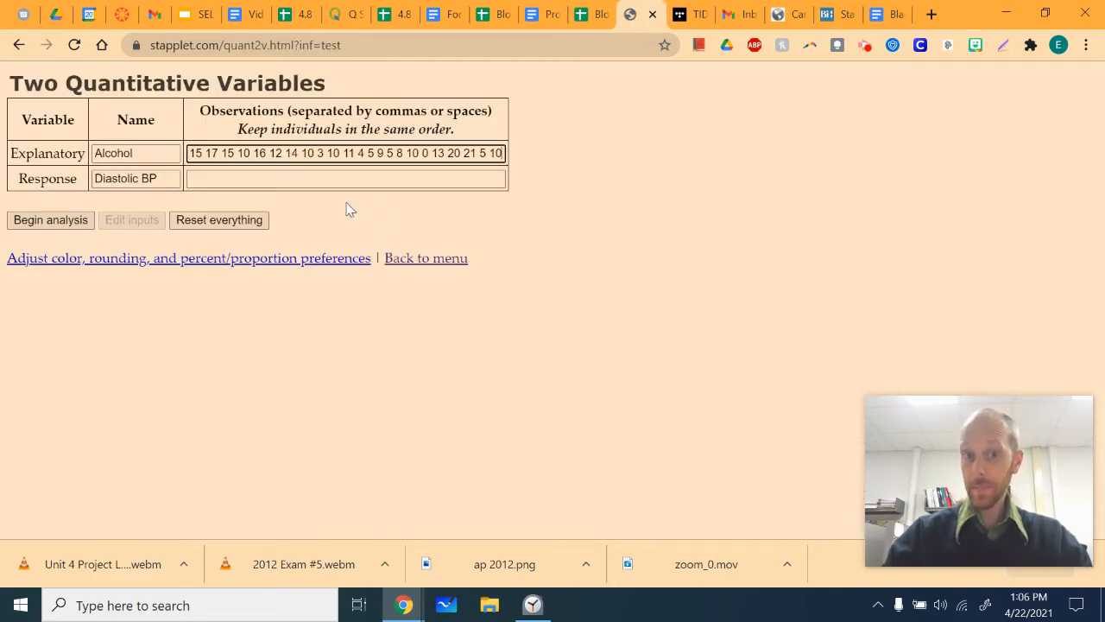
Copy the Diastolic Blood Pressure values C4:C52 from the spreadsheet into the response observations in Stapplet.
{"action": "left_click", "coordinate": [331, 180]}
{"action": "left_click", "coordinate": [592, 15]}
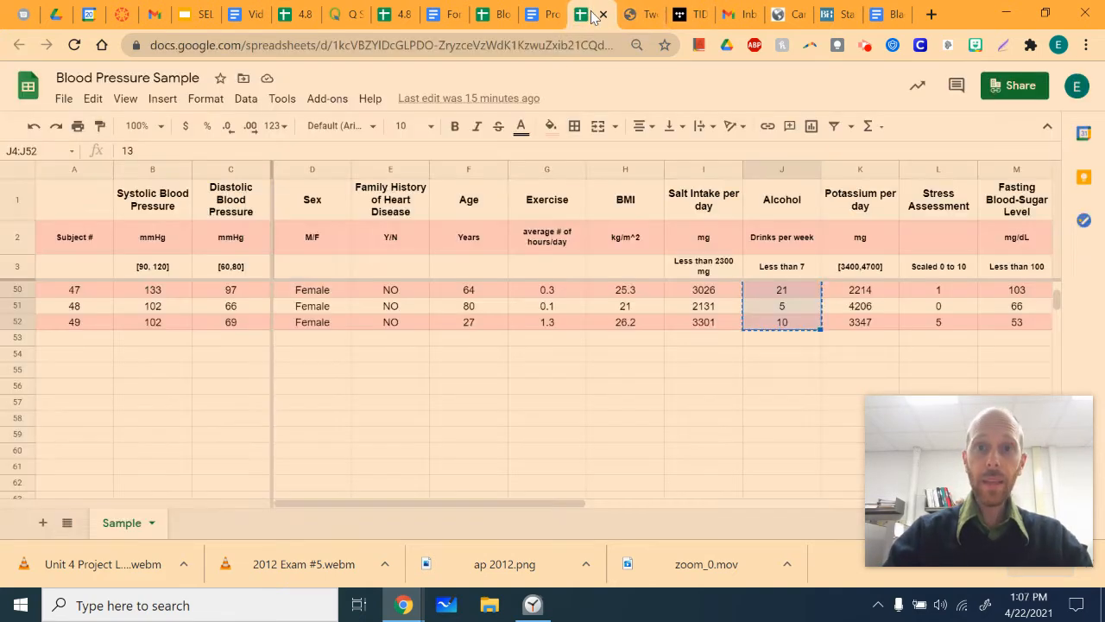
{"action": "left_click", "coordinate": [239, 325]}
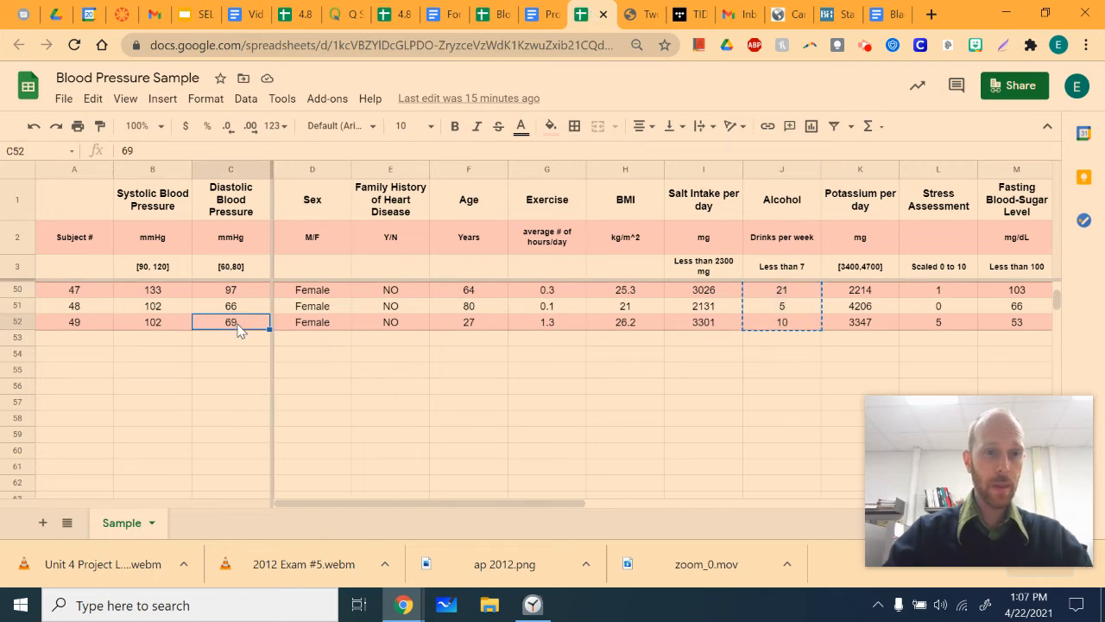
{"action": "scroll", "coordinate": [240, 328], "scroll_direction": "up", "scroll_amount": 15}
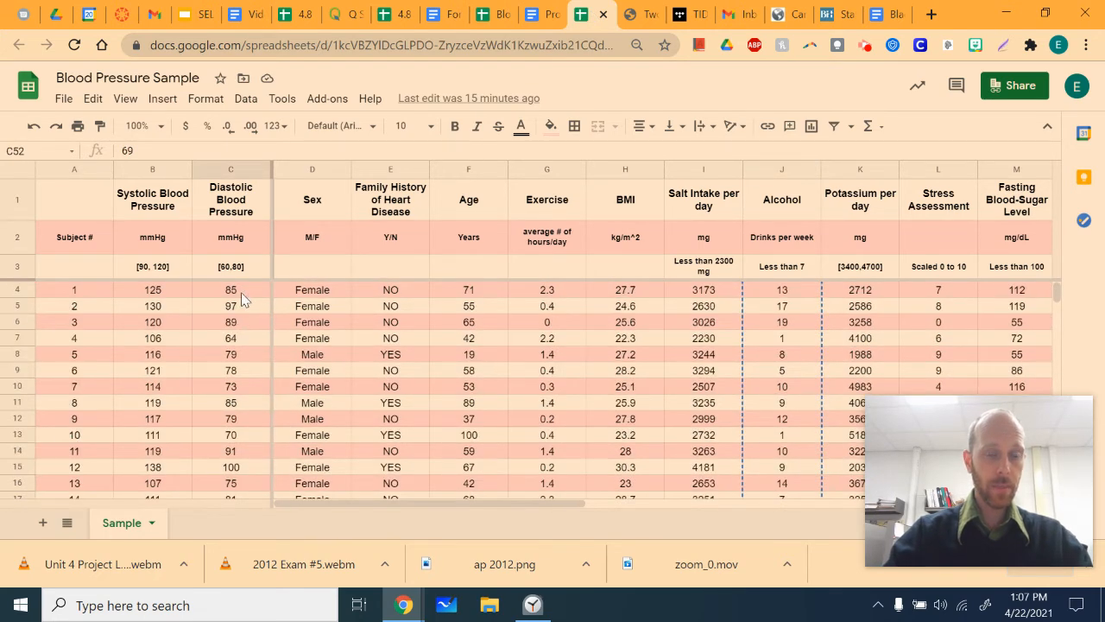
{"action": "left_click", "coordinate": [242, 295], "text": "shift"}
{"action": "key", "text": "ctrl+c"}
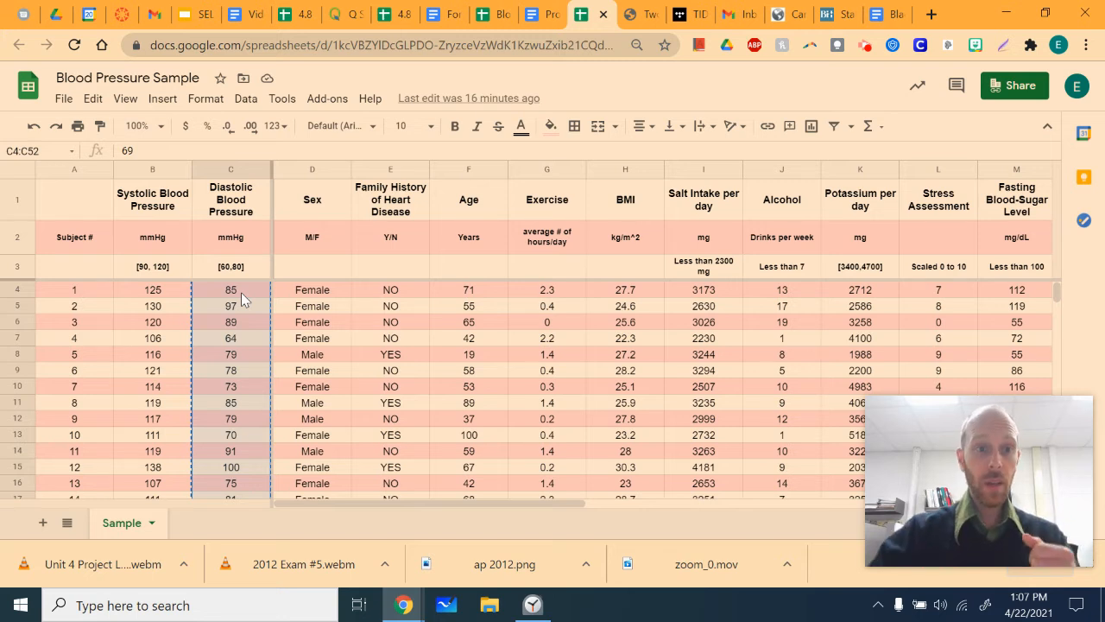
{"action": "left_click", "coordinate": [639, 17]}
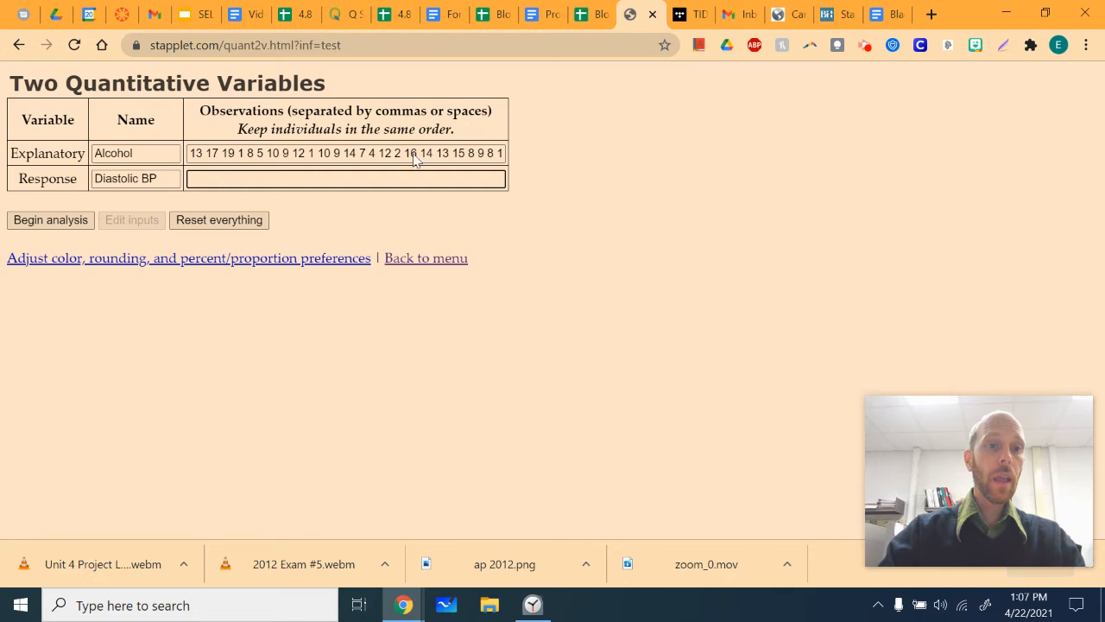
{"action": "left_click", "coordinate": [348, 178]}
{"action": "key", "text": "ctrl+v"}
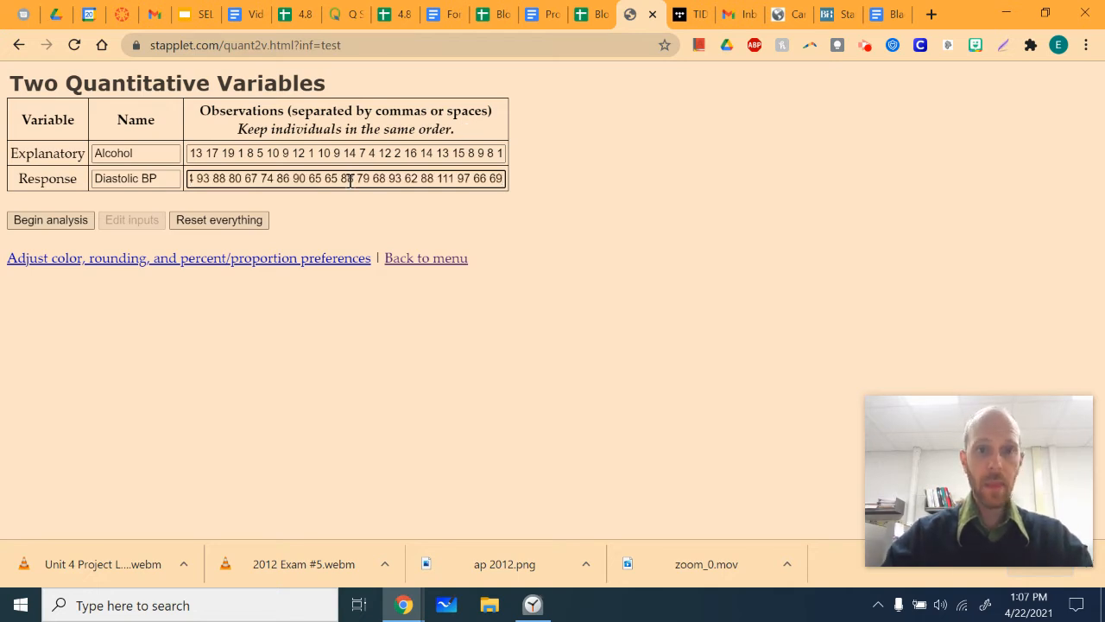
{"action": "scroll", "coordinate": [350, 179], "scroll_direction": "left", "scroll_amount": 5}
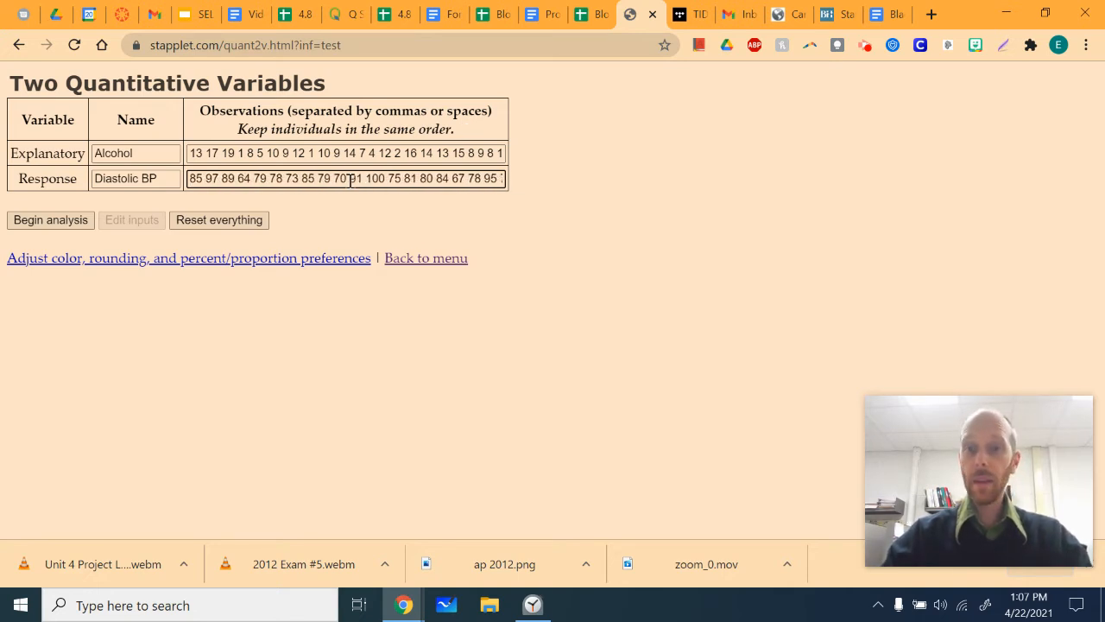
Begin the analysis to produce the scatterplot of Diastolic BP against Alcohol.
{"action": "left_click", "coordinate": [51, 221]}
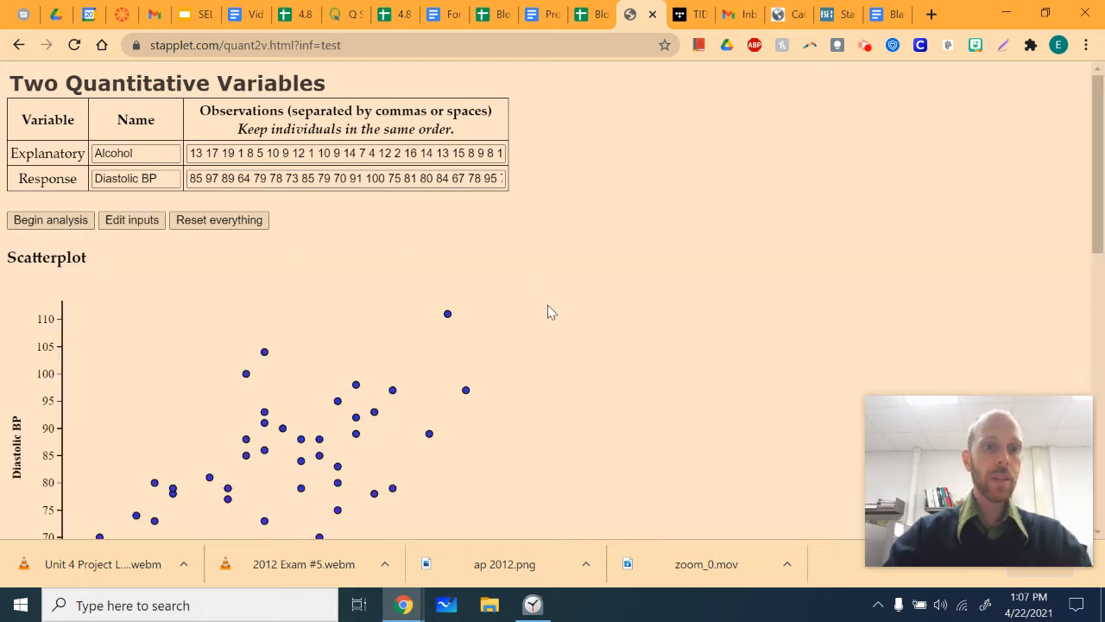
{"action": "scroll", "coordinate": [548, 305], "scroll_direction": "down", "scroll_amount": 3}
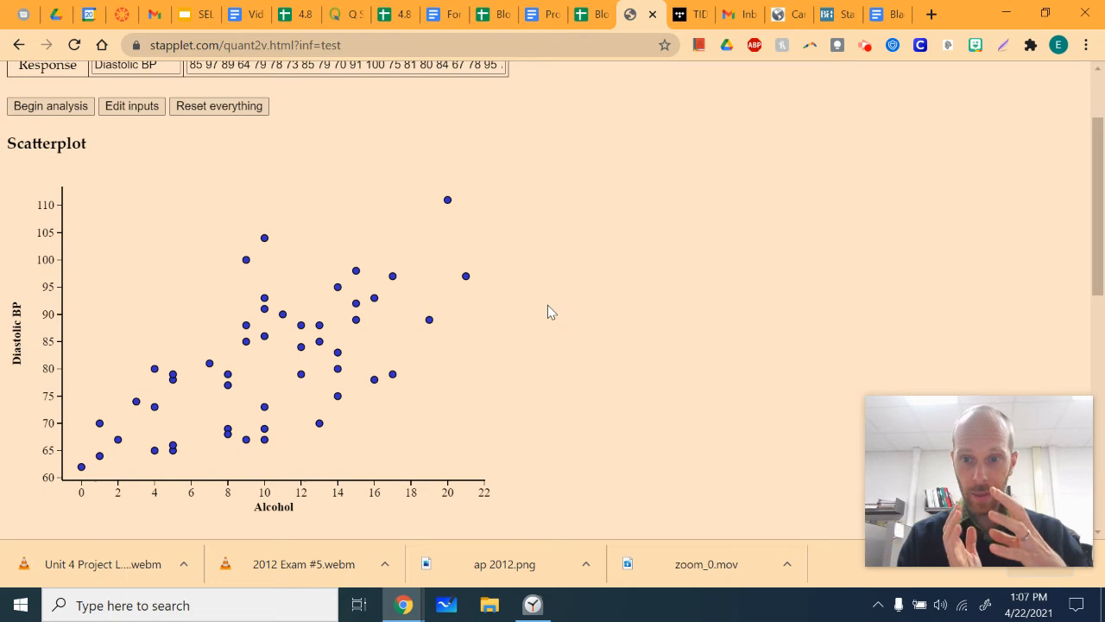
Calculate the correlation and the least-squares regression line for Alcohol and Diastolic BP.
{"action": "scroll", "coordinate": [398, 315], "scroll_direction": "down", "scroll_amount": 3}
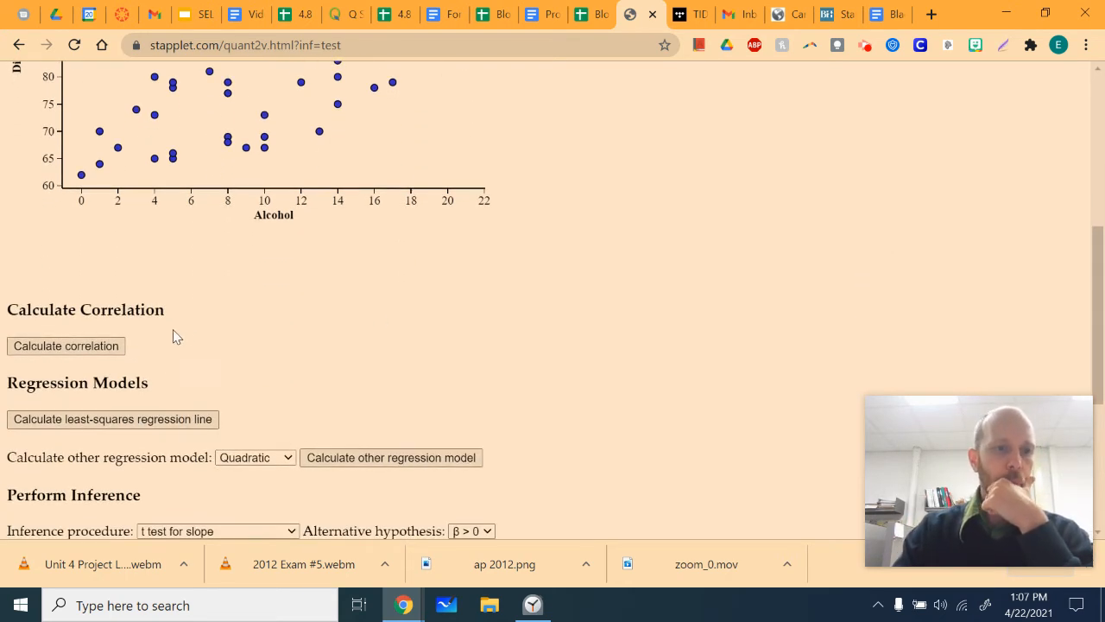
{"action": "left_click", "coordinate": [108, 348]}
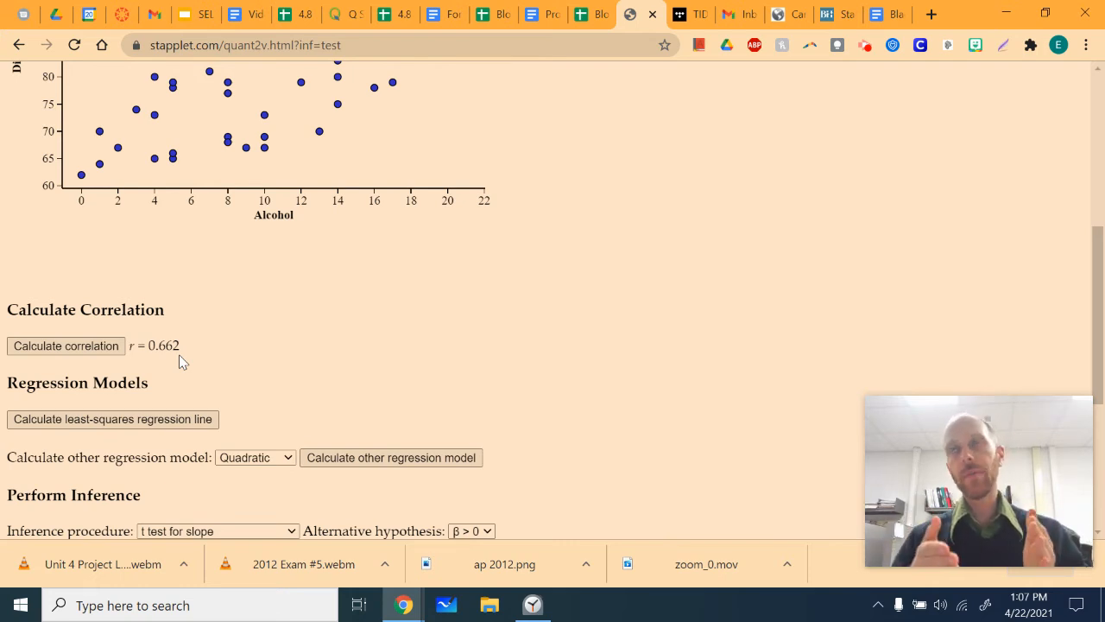
{"action": "left_click", "coordinate": [122, 423]}
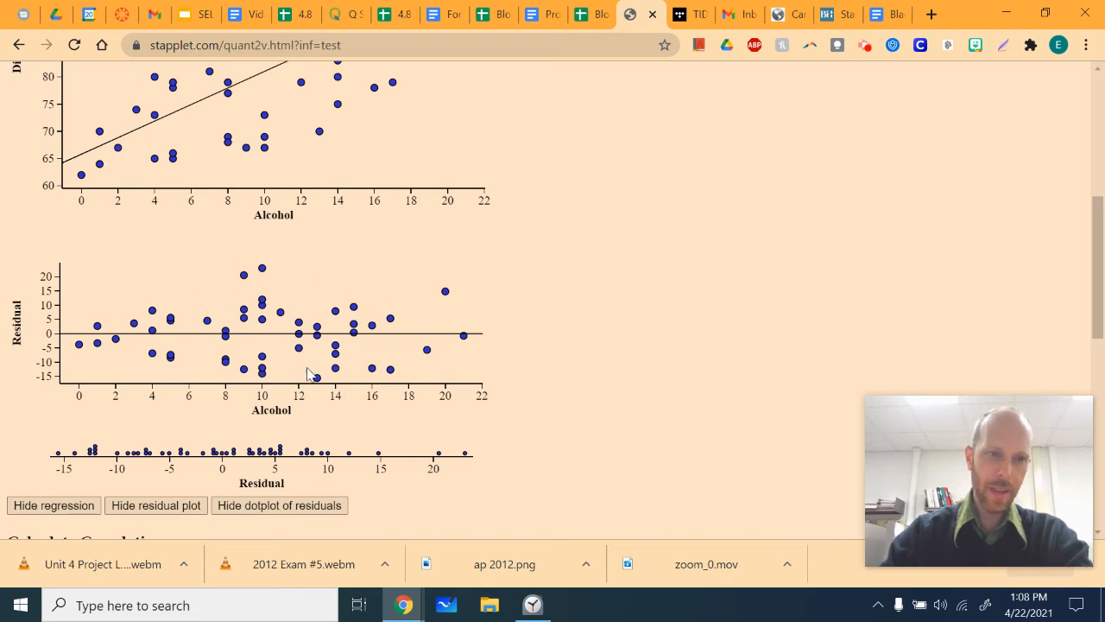
Examine the regression line on the scatterplot, the residual plots, and the table with the regression equation and r².
{"action": "scroll", "coordinate": [341, 371], "scroll_direction": "up", "scroll_amount": 2}
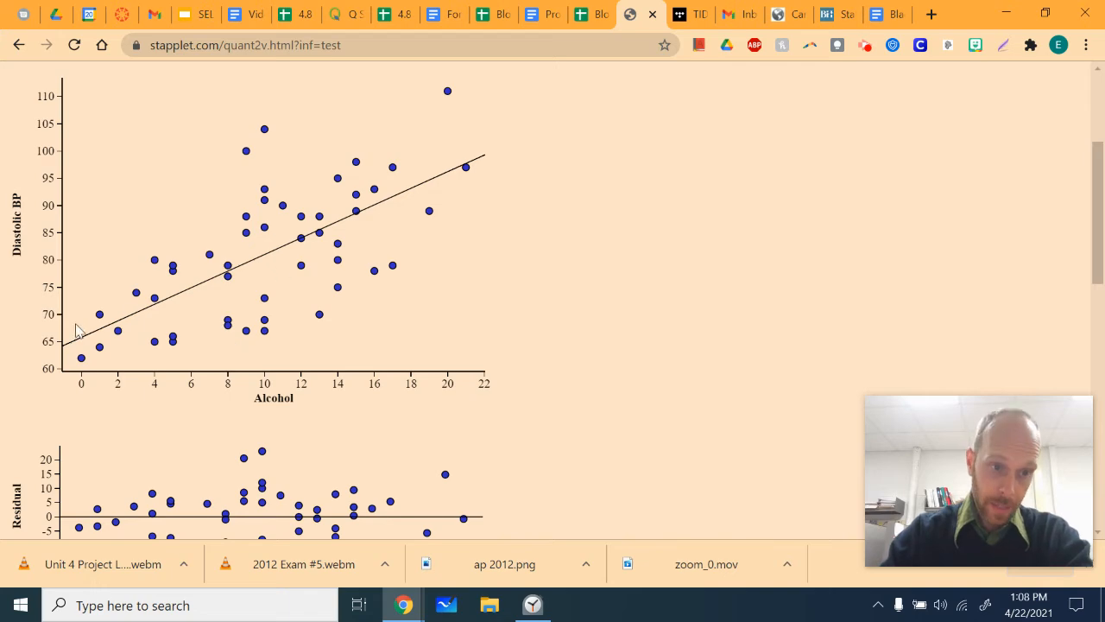
{"action": "scroll", "coordinate": [625, 297], "scroll_direction": "down", "scroll_amount": 5}
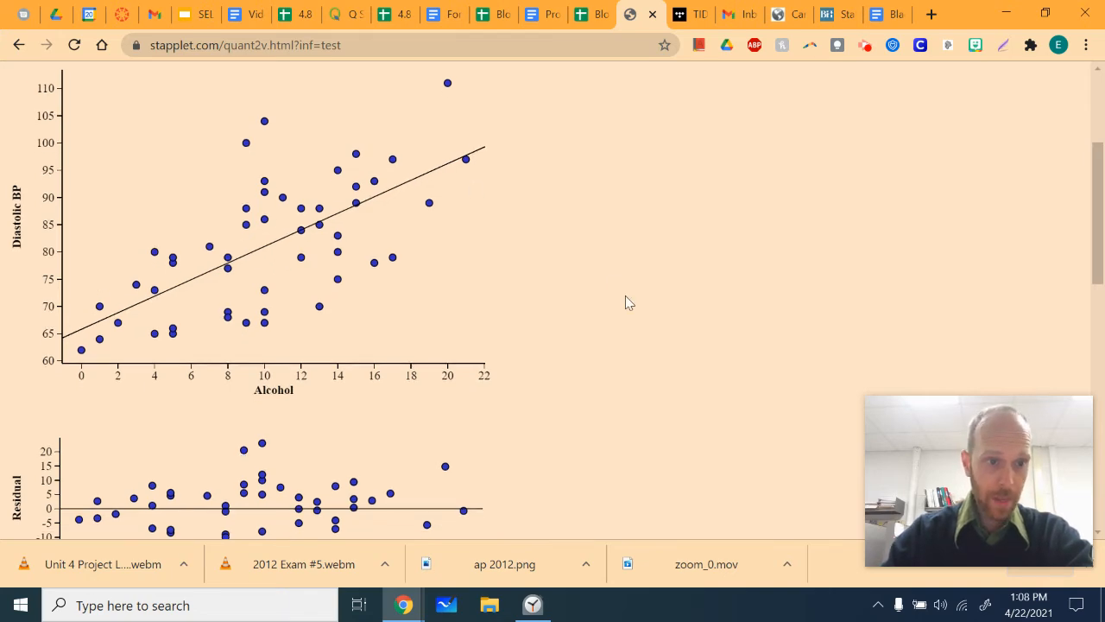
{"action": "scroll", "coordinate": [625, 298], "scroll_direction": "down", "scroll_amount": 2}
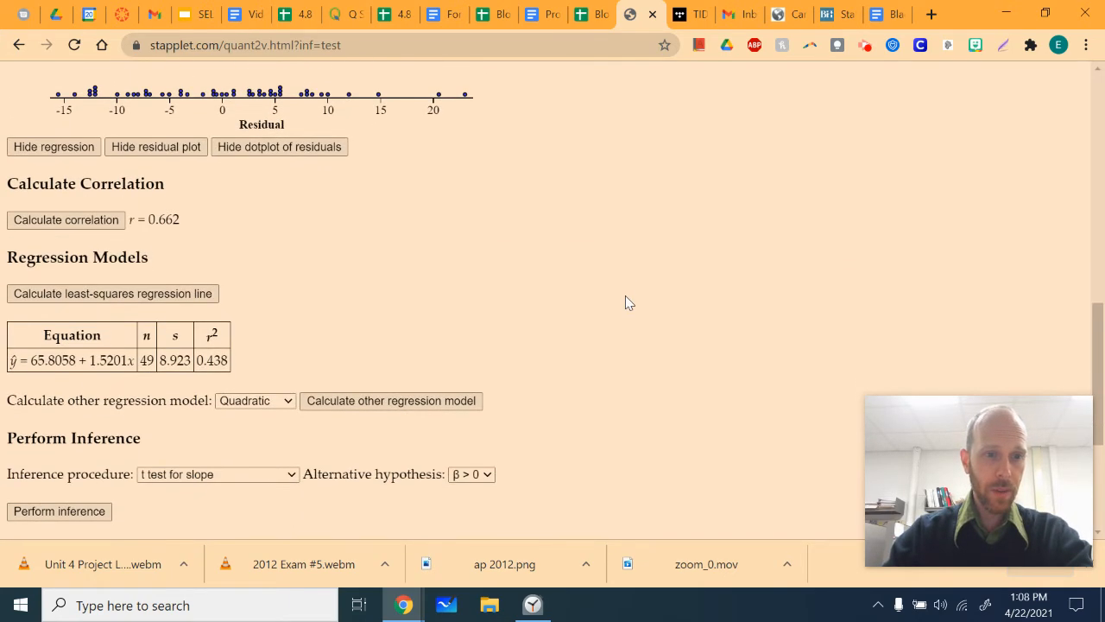
{"action": "left_click_drag", "start_coordinate": [40, 329], "coordinate": [136, 365]}
{"action": "left_click", "coordinate": [109, 389]}
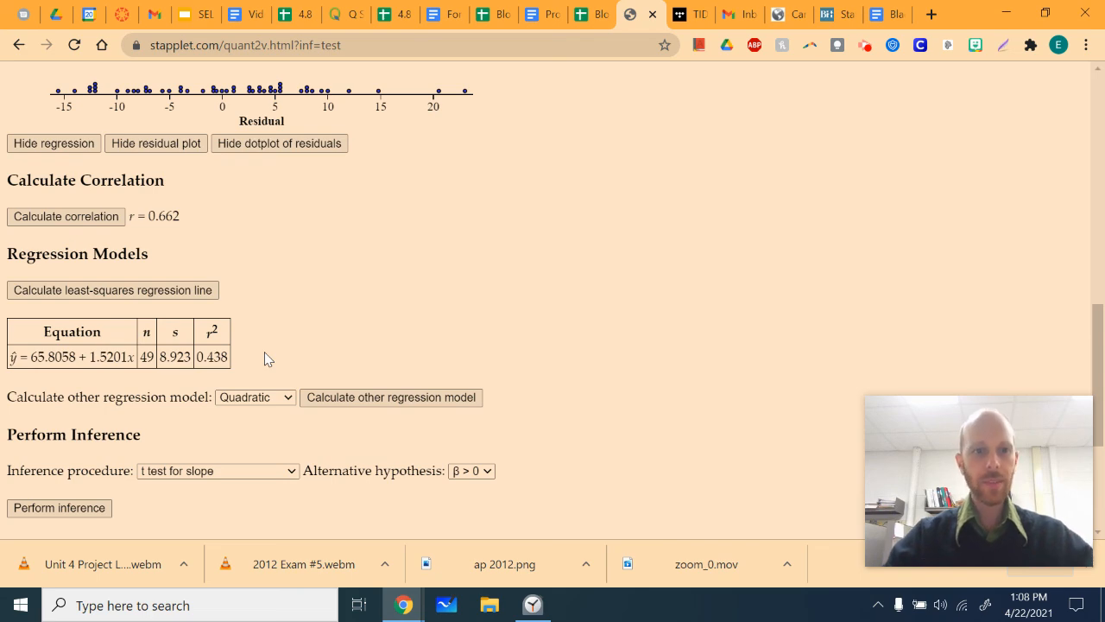
{"action": "scroll", "coordinate": [265, 359], "scroll_direction": "up", "scroll_amount": 8}
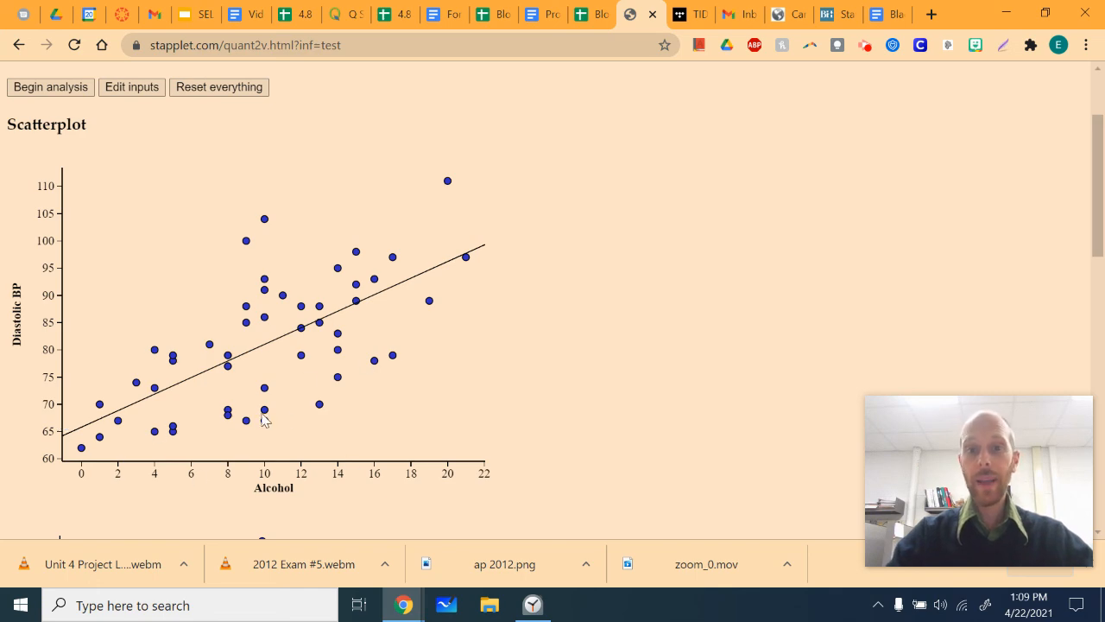
{"action": "scroll", "coordinate": [289, 418], "scroll_direction": "down", "scroll_amount": 7}
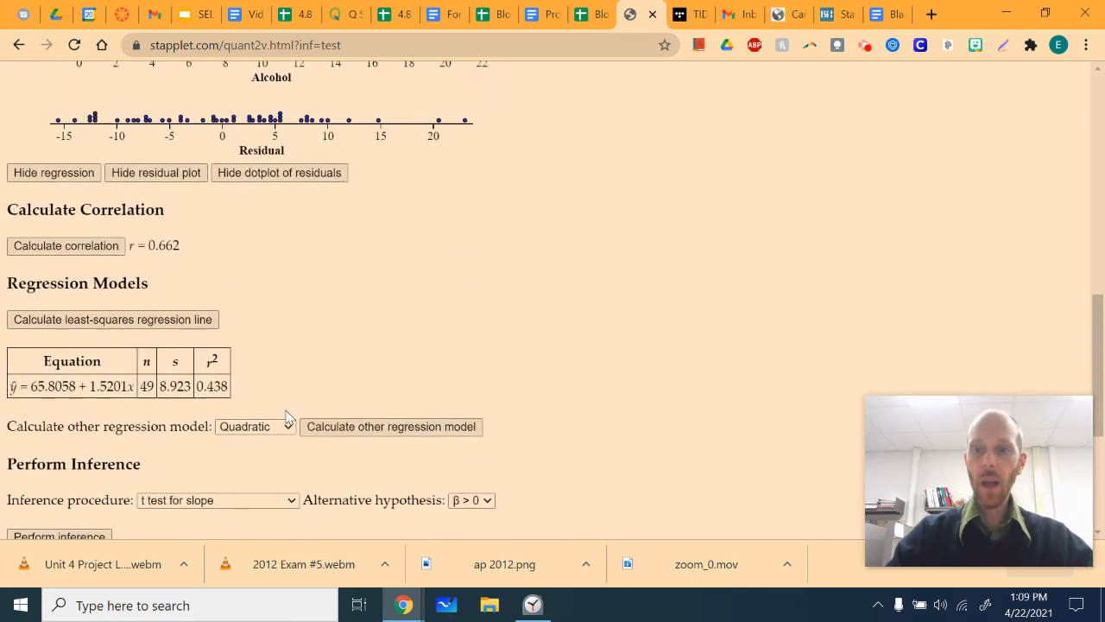
{"action": "scroll", "coordinate": [290, 418], "scroll_direction": "up", "scroll_amount": 15}
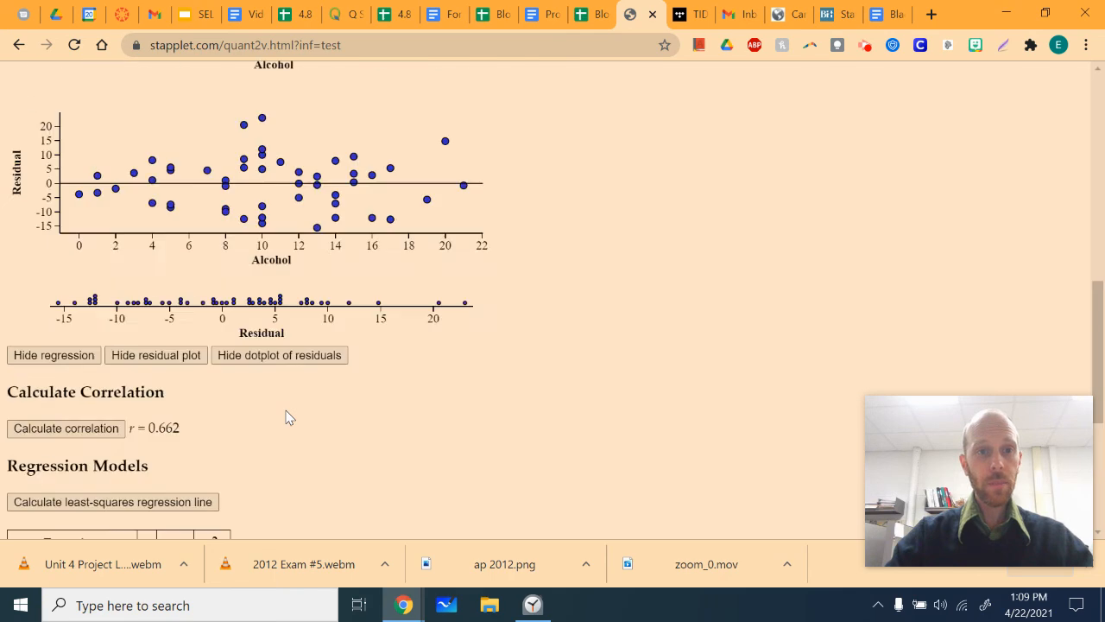